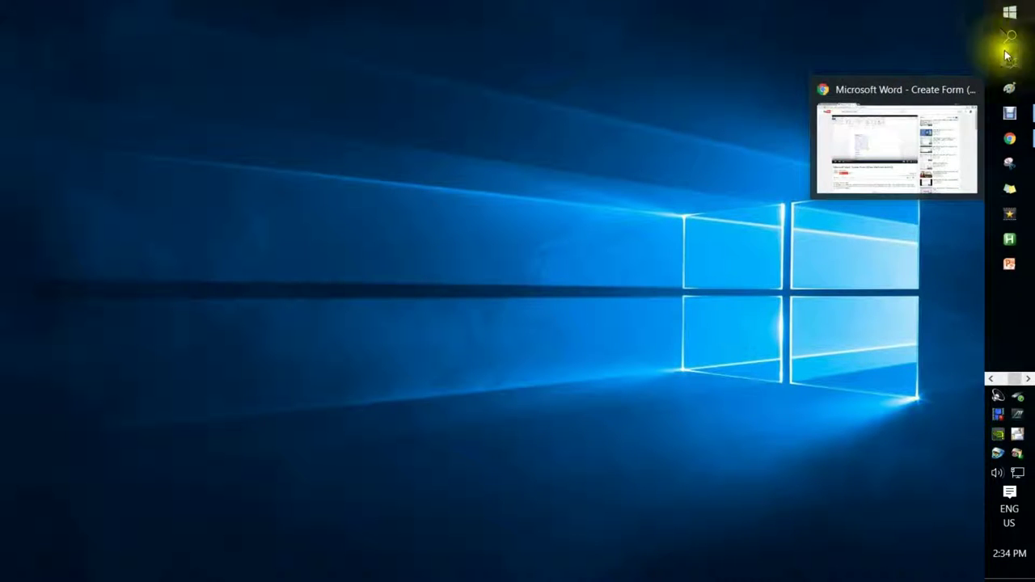
Step: Bring up the Snipping Tool jump list from the taskbar, then dismiss it
right_click(1009, 164)
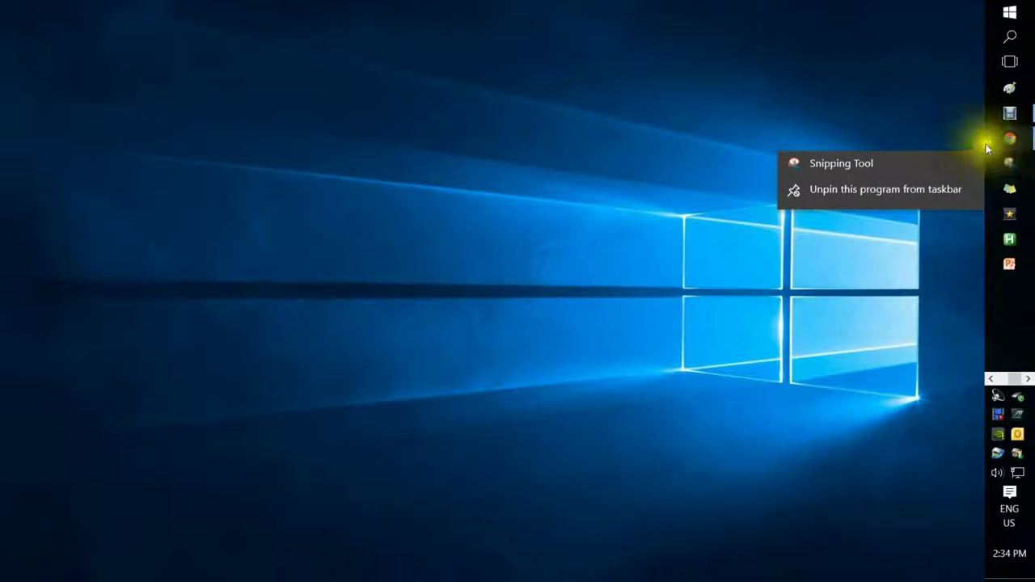
click(941, 133)
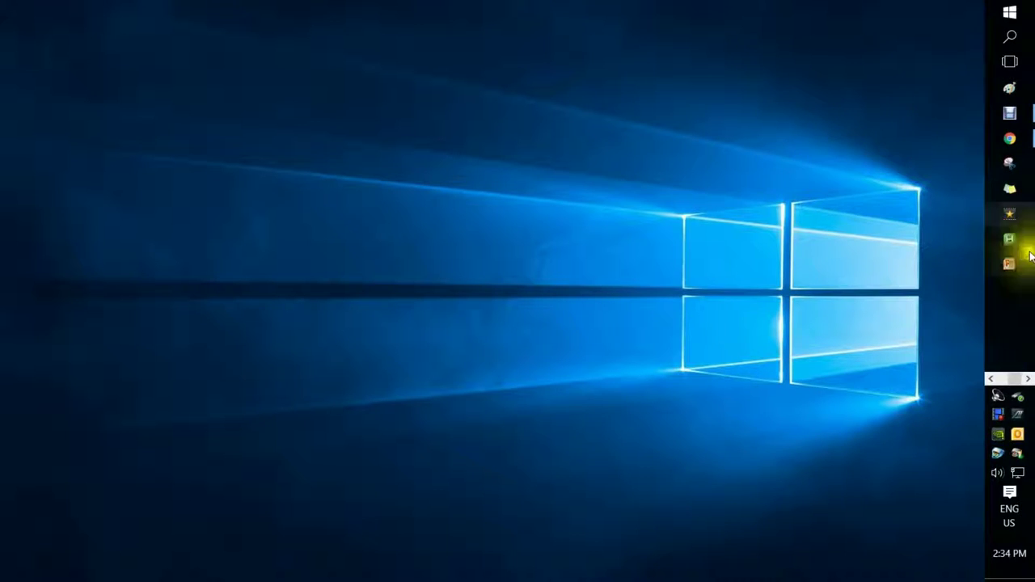
mouse_move(1032, 84)
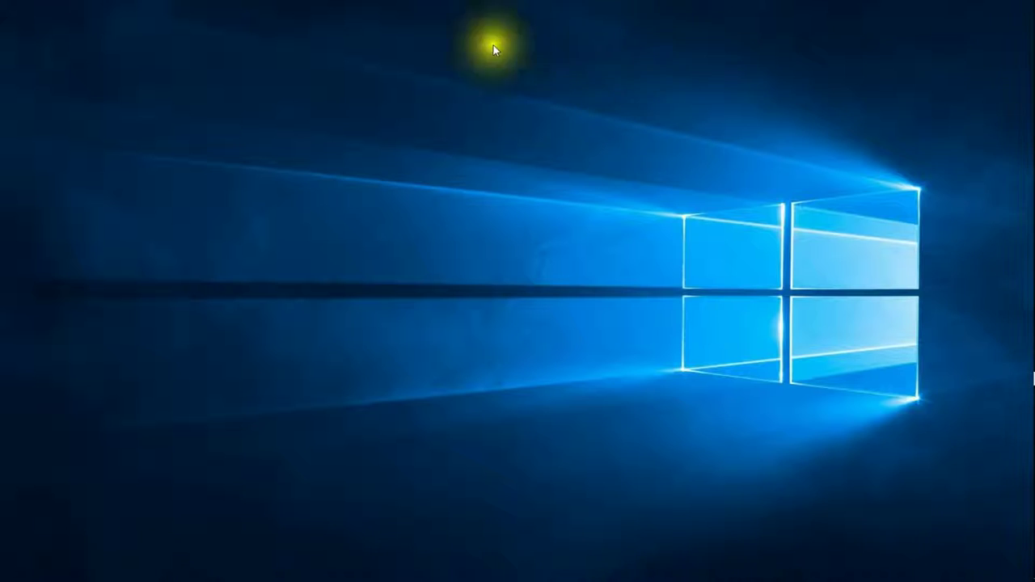
mouse_move(1017, 428)
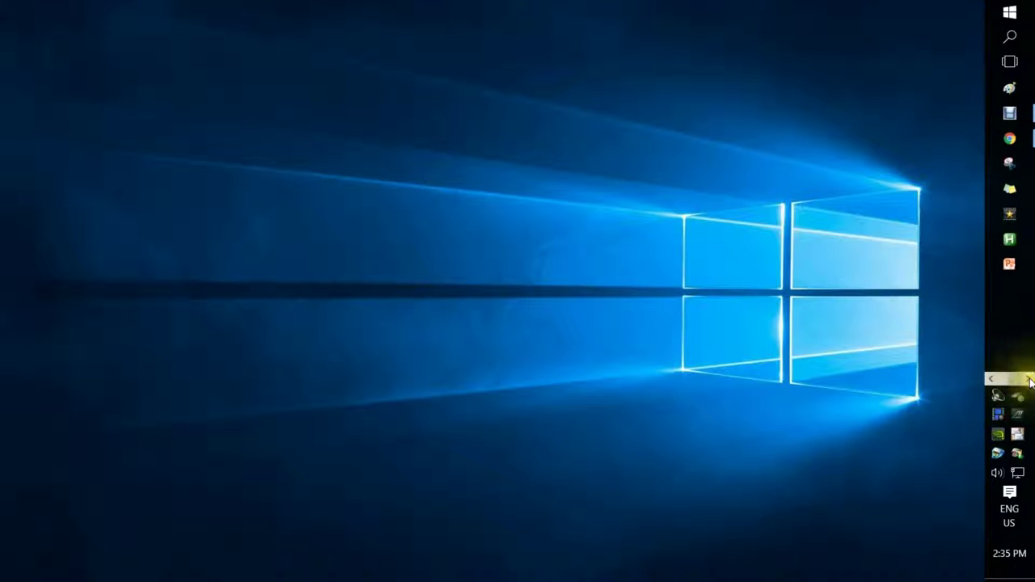
Step: Page through the pinned taskbar icons and back, then reopen the Snipping Tool jump list
click(992, 379)
click(991, 376)
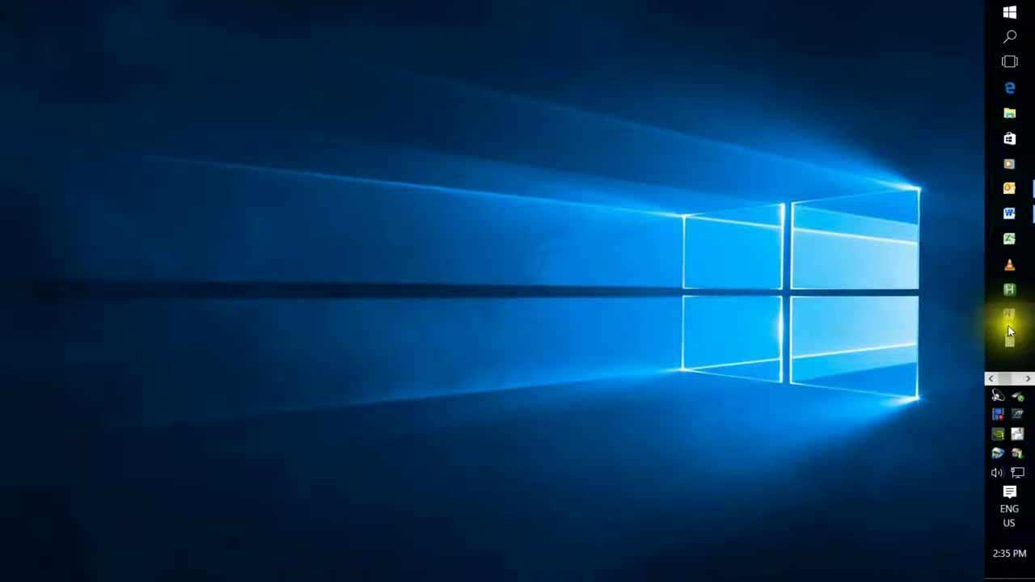
click(1029, 379)
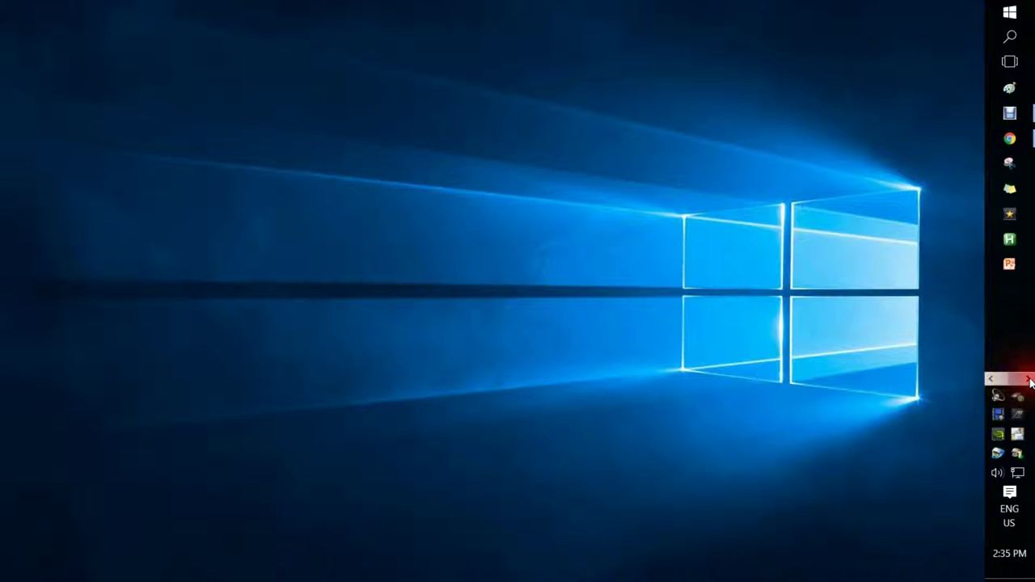
right_click(1009, 165)
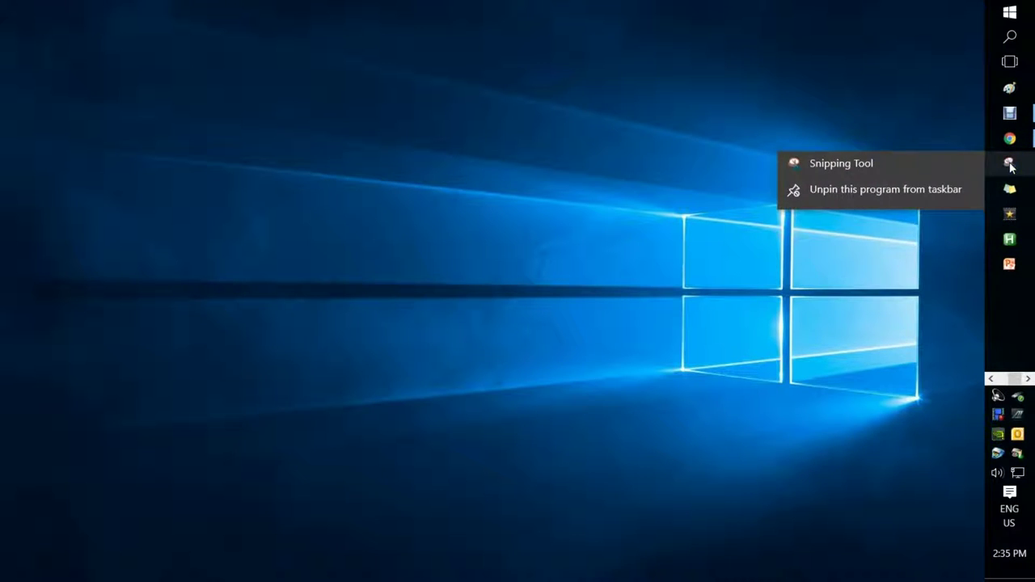
Step: Open the Snipping Tool shortcut's Properties, move the dialog left, and select the Shortcut key field
click(832, 166)
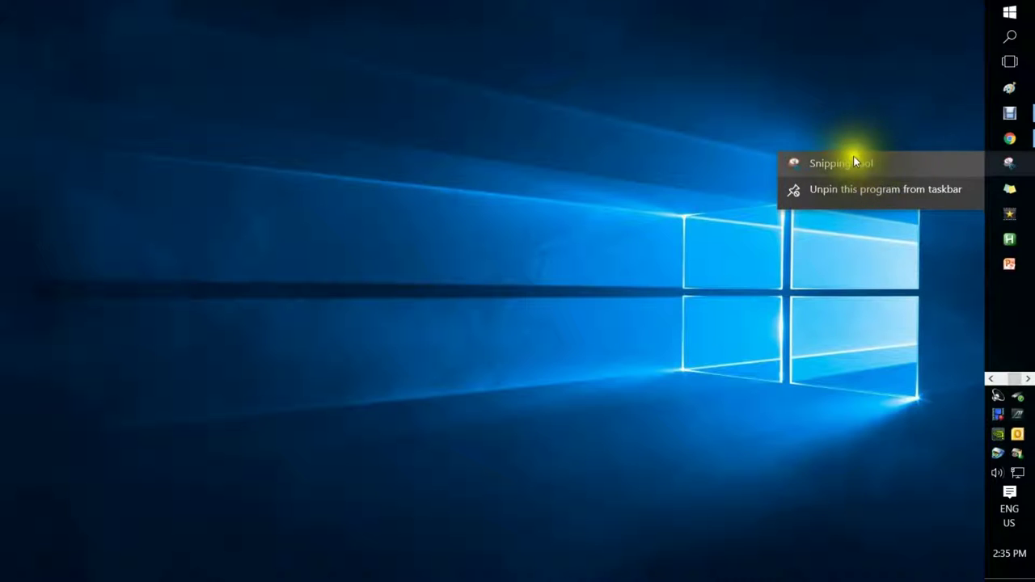
right_click(846, 163)
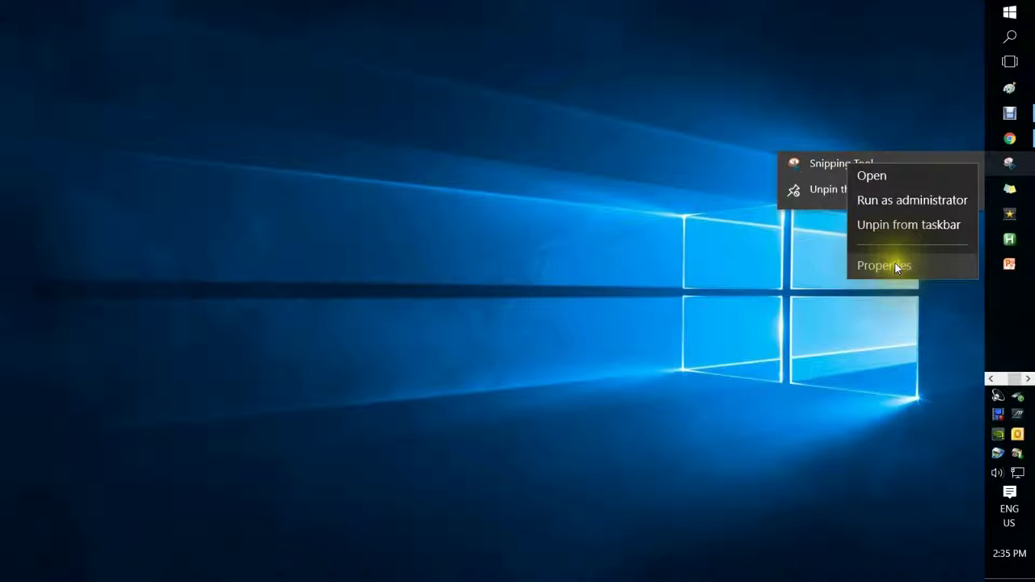
click(895, 263)
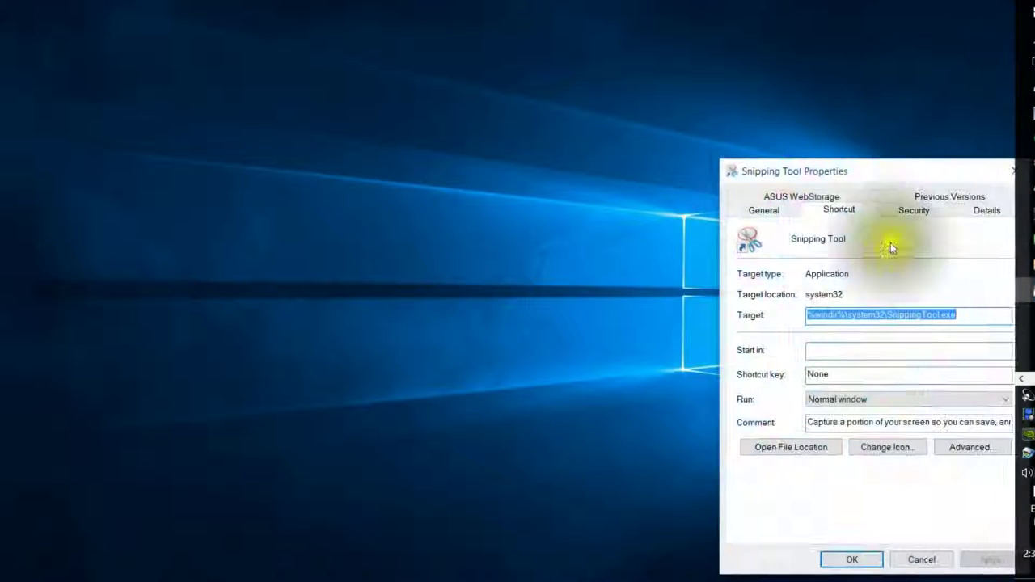
drag(892, 167, 385, 59)
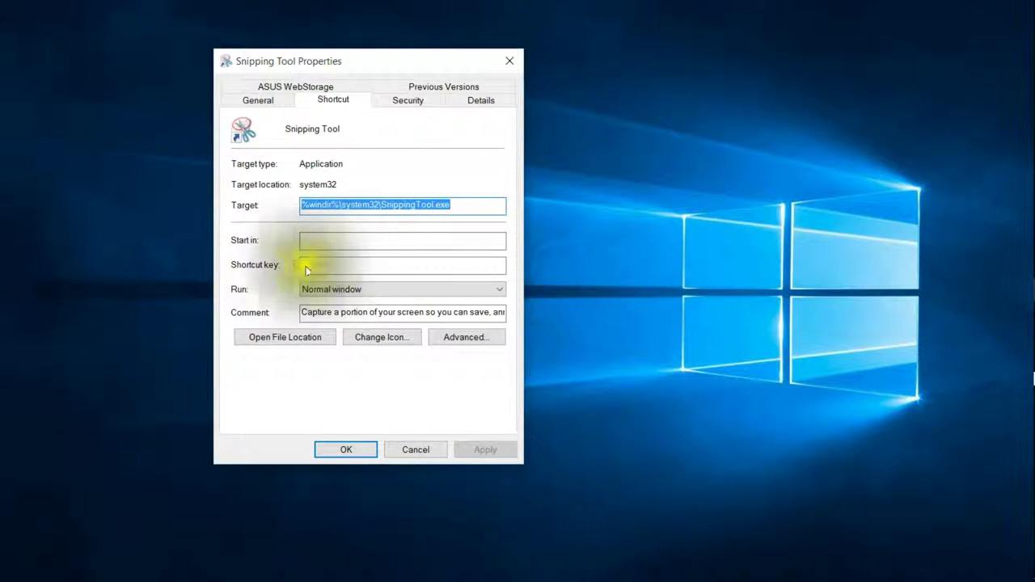
click(338, 264)
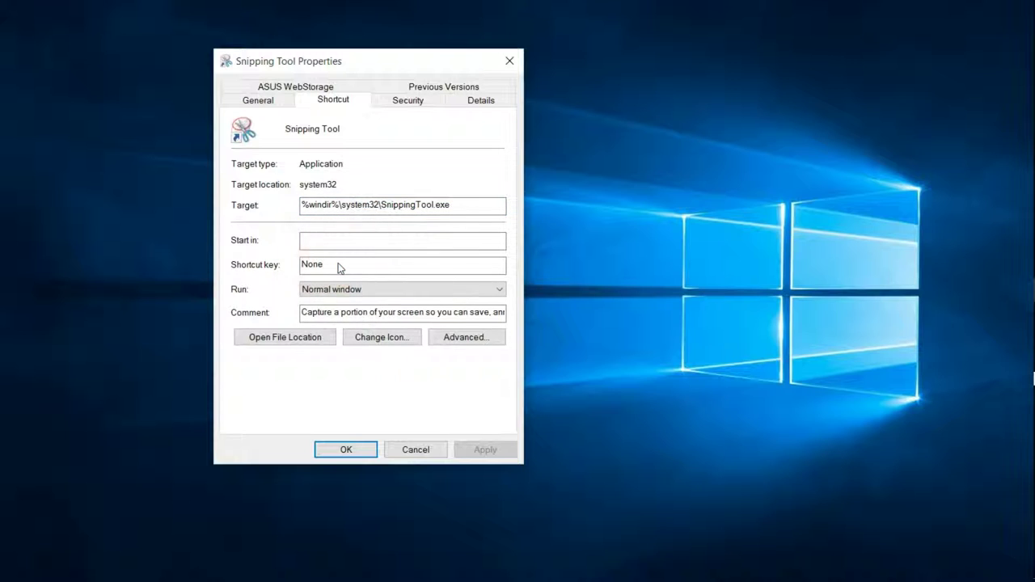
Step: Record Ctrl+Shift+F11 as the shortcut key after clearing a mistaken Ctrl+Shift+Left entry
key(ctrl+shift)
key(ctrl+shift+Left)
key(BackSpace)
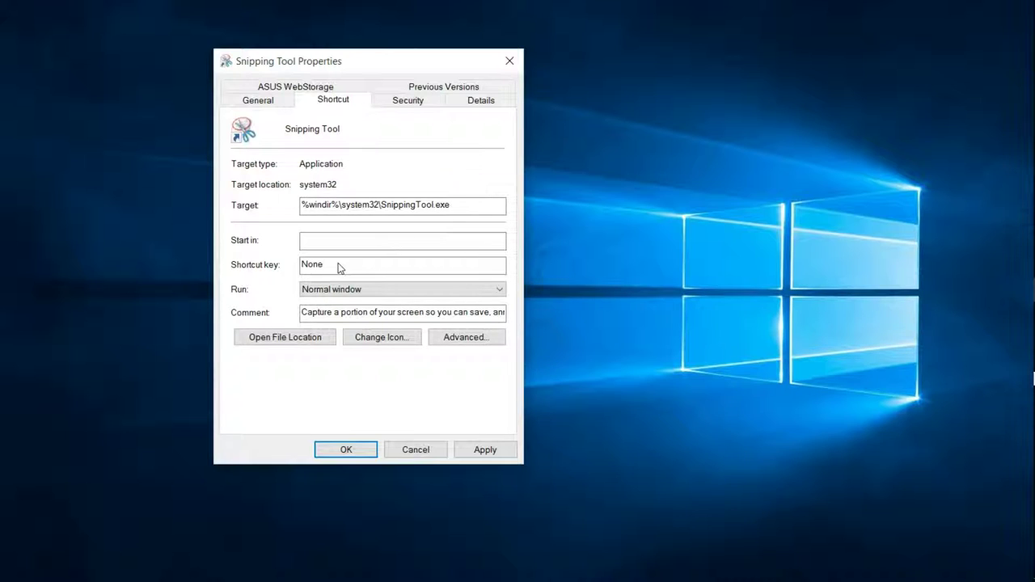
key(ctrl+shift)
key(ctrl+shift+F11)
Step: Apply and confirm the Ctrl+Shift+F11 shortcut key, then launch Snipping Tool
click(485, 450)
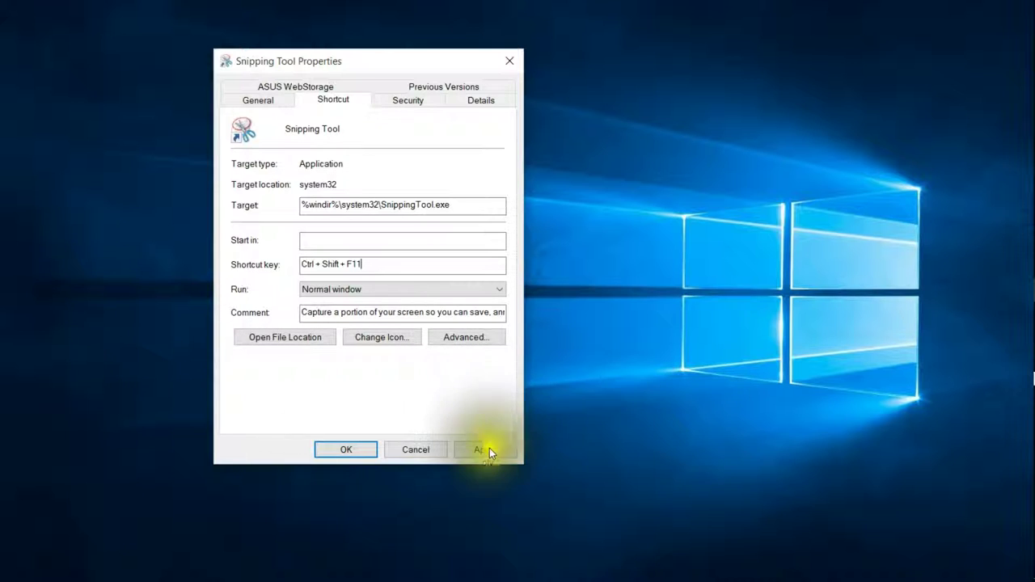
click(488, 452)
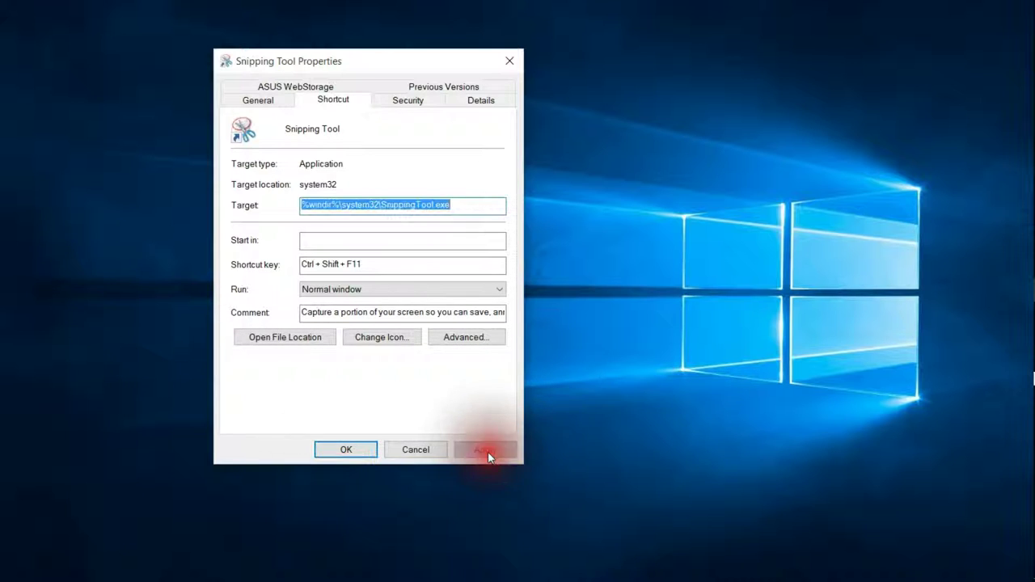
click(346, 447)
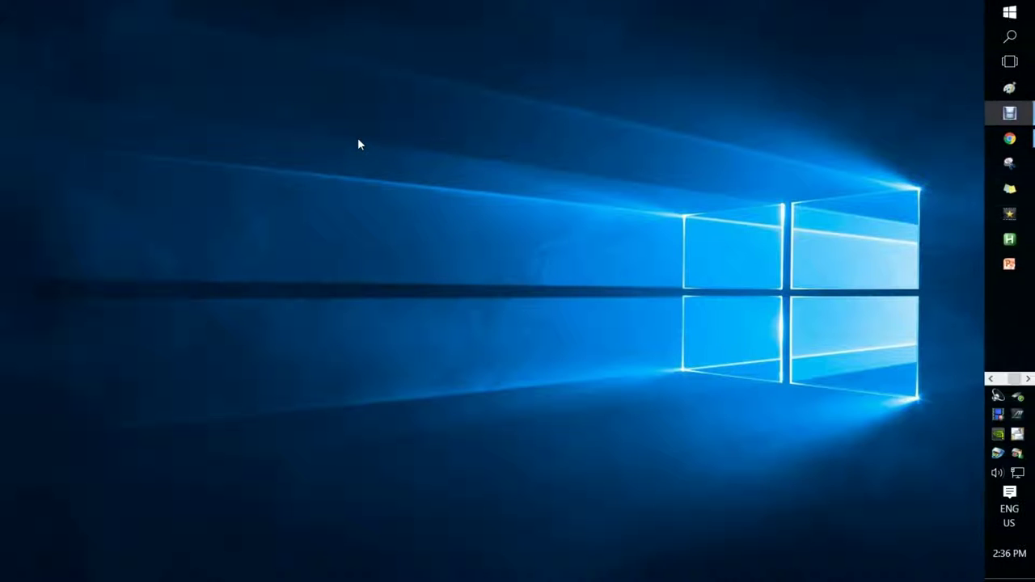
click(1010, 159)
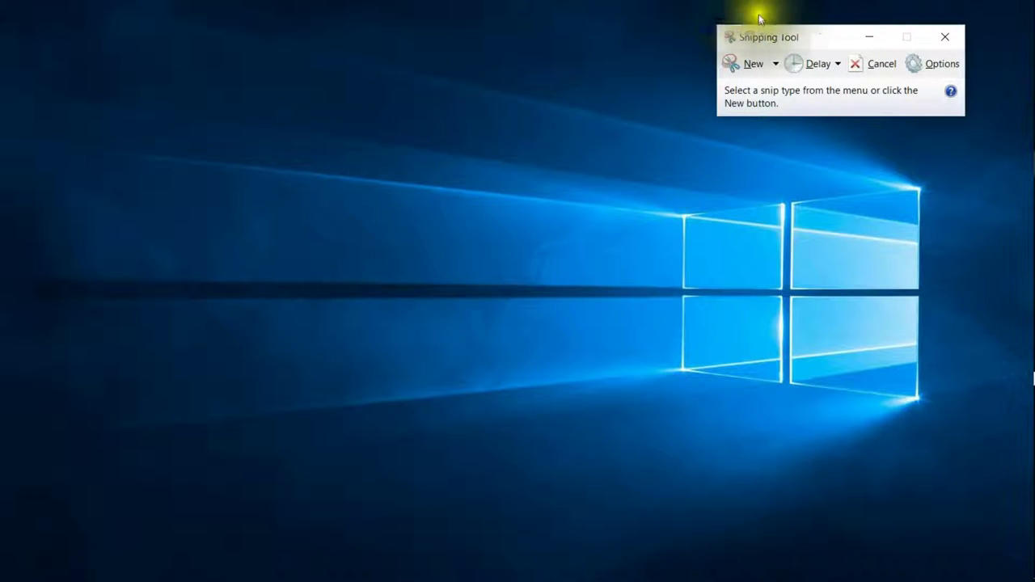
Step: Take a new rectangular snip around the glowing Windows logo on the wallpaper
click(748, 65)
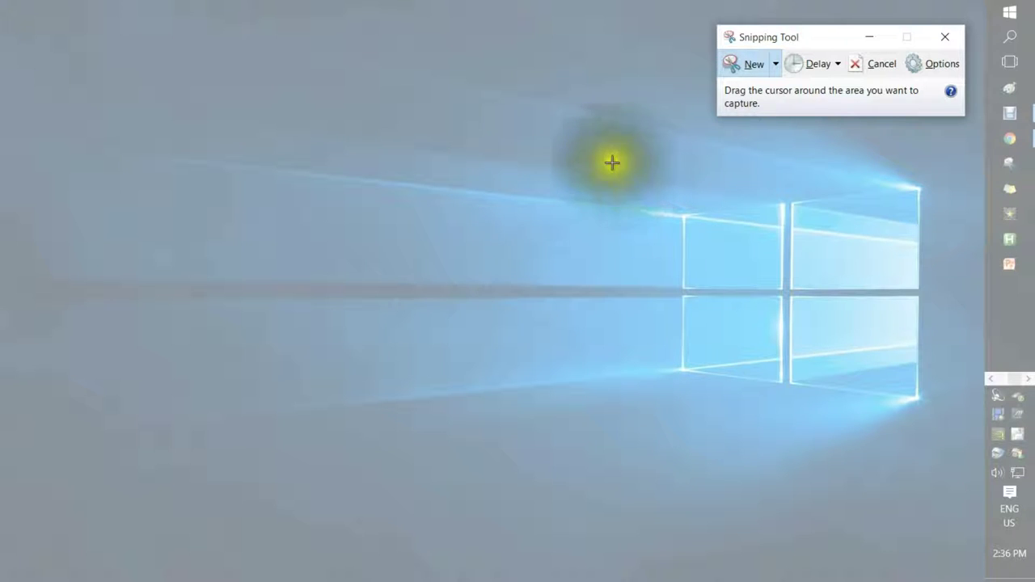
mouse_move(593, 162)
mouse_down()
mouse_move(938, 165)
mouse_move(947, 442)
mouse_up()
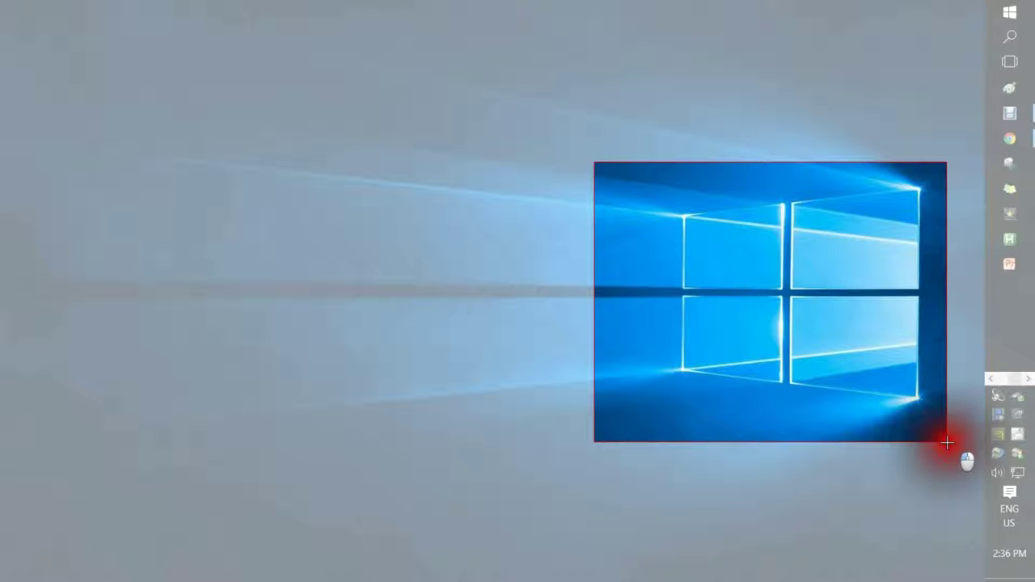
drag(947, 443, 947, 441)
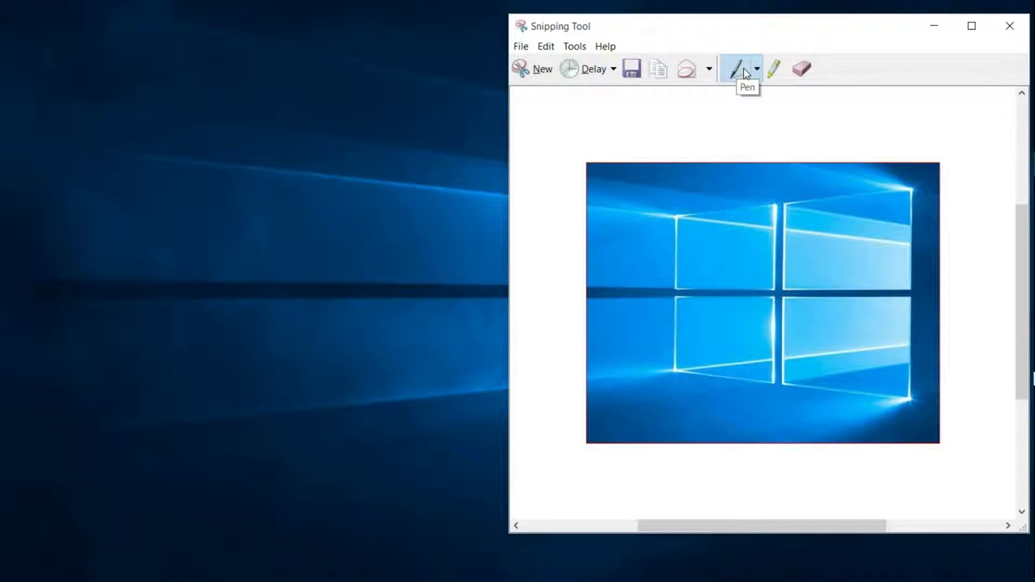
Step: Handwrite "Hi" above the captured image with the Red Pen
click(582, 46)
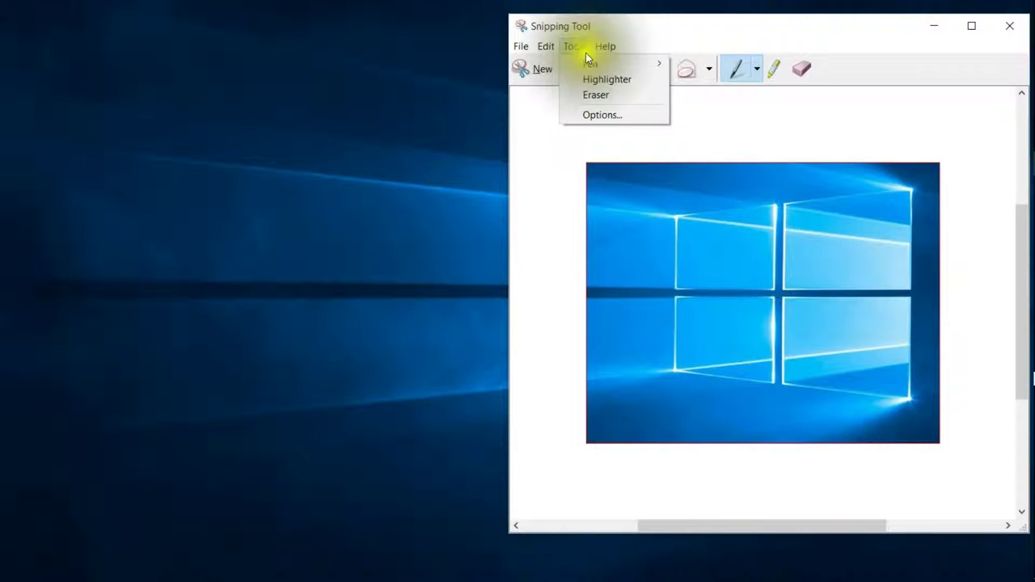
mouse_move(621, 61)
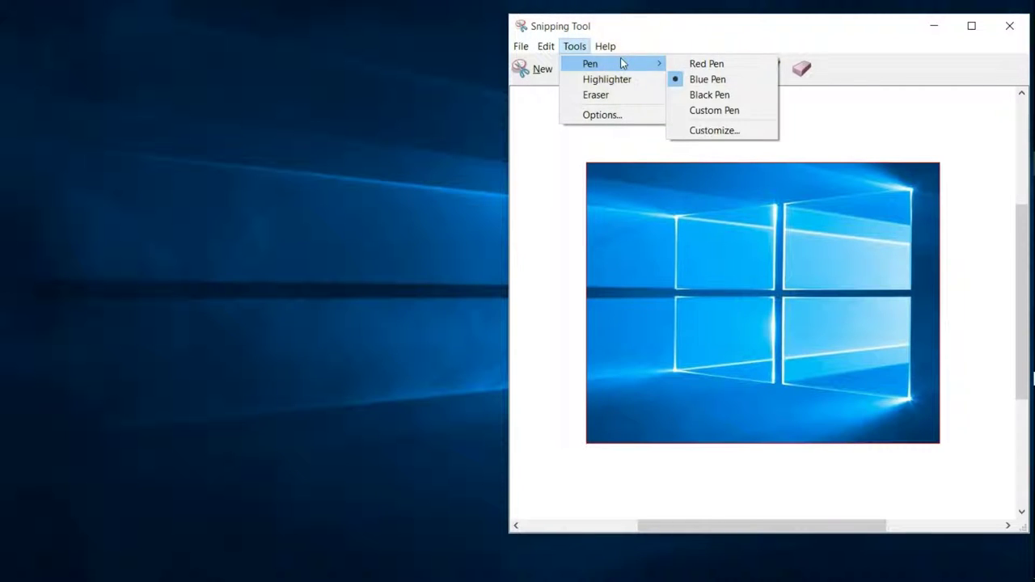
click(695, 63)
drag(601, 111, 602, 145)
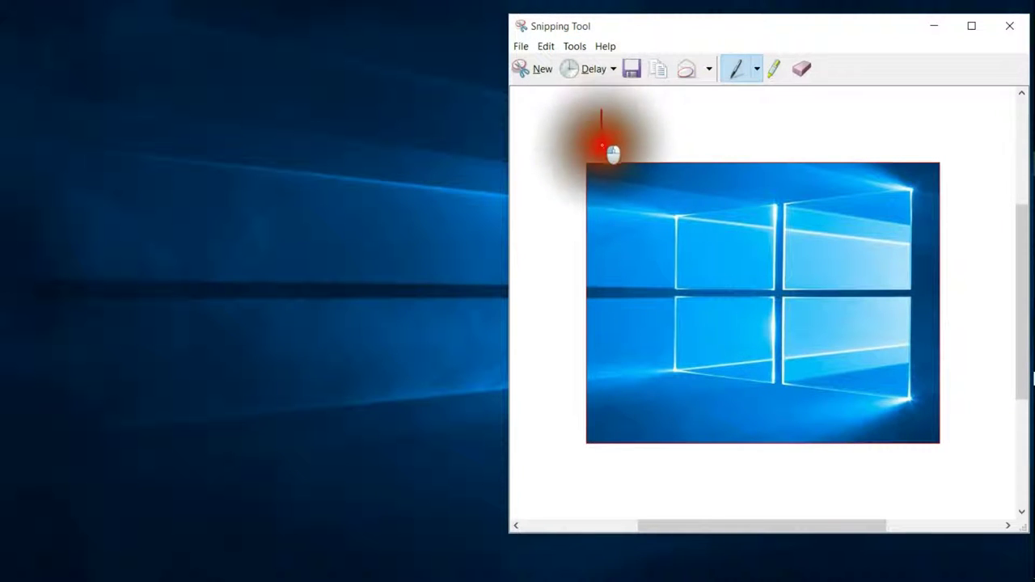
mouse_move(632, 111)
mouse_down()
mouse_move(631, 146)
mouse_move(633, 130)
mouse_move(654, 151)
mouse_up()
click(656, 108)
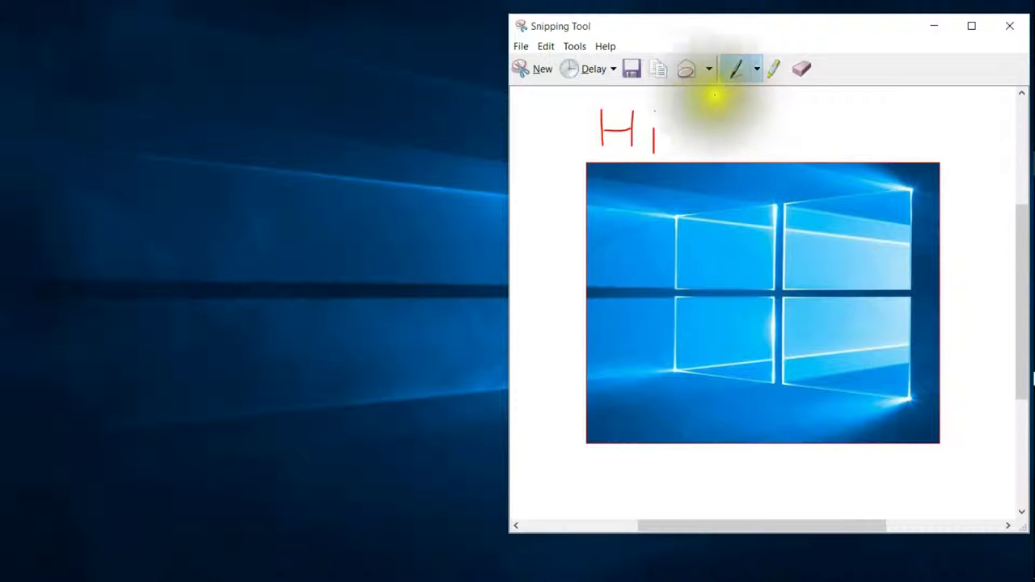
Step: Highlight the handwritten "Hi" in yellow with the Highlighter
click(570, 46)
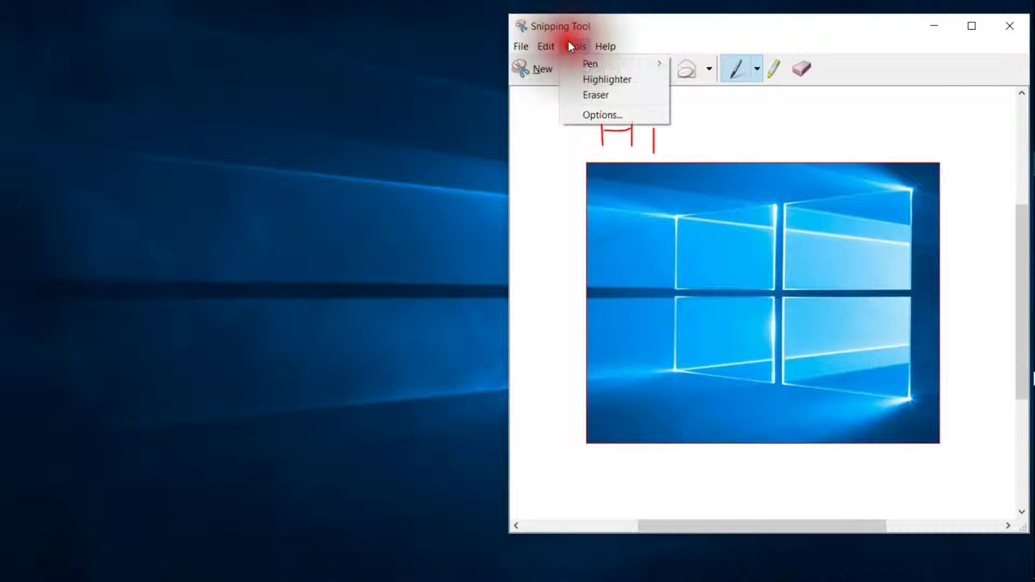
click(596, 78)
mouse_move(589, 119)
mouse_down()
mouse_move(605, 132)
mouse_move(671, 121)
mouse_move(675, 162)
mouse_move(629, 170)
mouse_move(628, 146)
mouse_move(654, 154)
mouse_move(644, 159)
mouse_move(666, 148)
mouse_move(619, 121)
mouse_move(626, 146)
mouse_move(665, 127)
mouse_move(666, 159)
mouse_move(607, 132)
mouse_move(603, 157)
mouse_move(642, 162)
mouse_move(670, 148)
mouse_up()
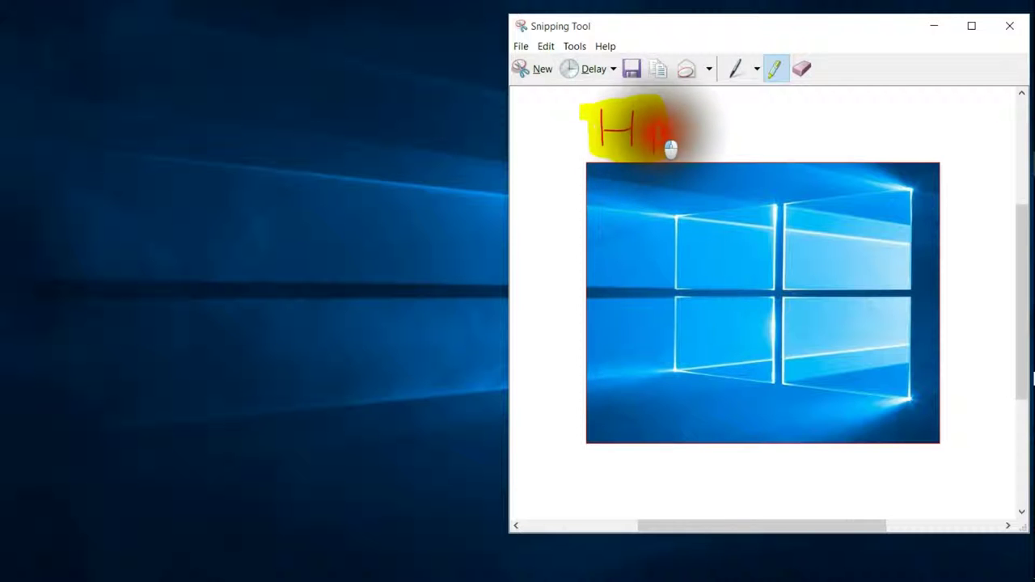
Step: Wipe out the yellow highlight and red "Hi" with the Eraser
click(801, 68)
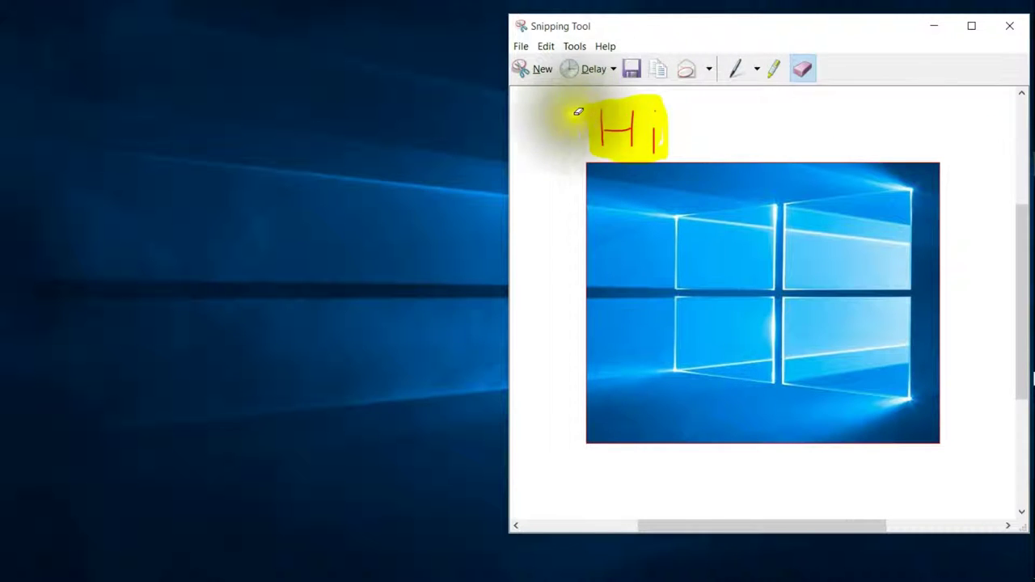
mouse_move(576, 98)
mouse_down()
mouse_move(664, 111)
mouse_move(623, 137)
mouse_move(648, 145)
mouse_move(630, 107)
mouse_move(598, 138)
mouse_move(659, 106)
mouse_up()
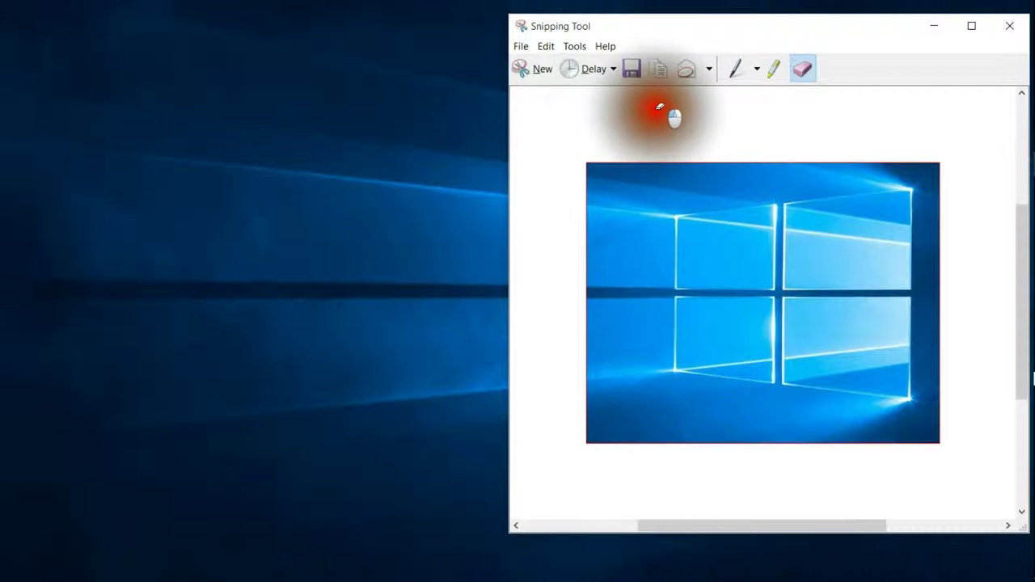
click(572, 47)
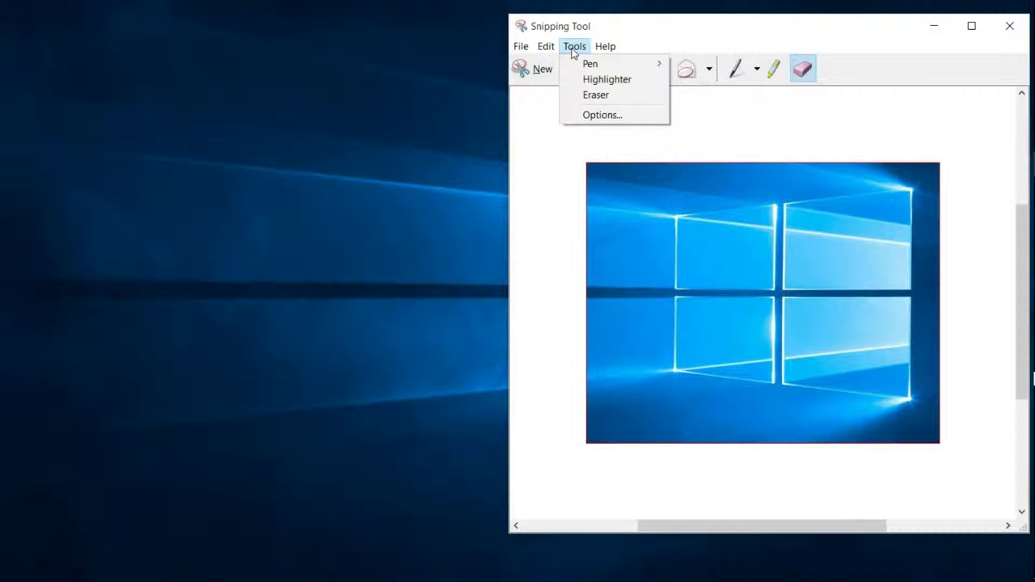
click(572, 48)
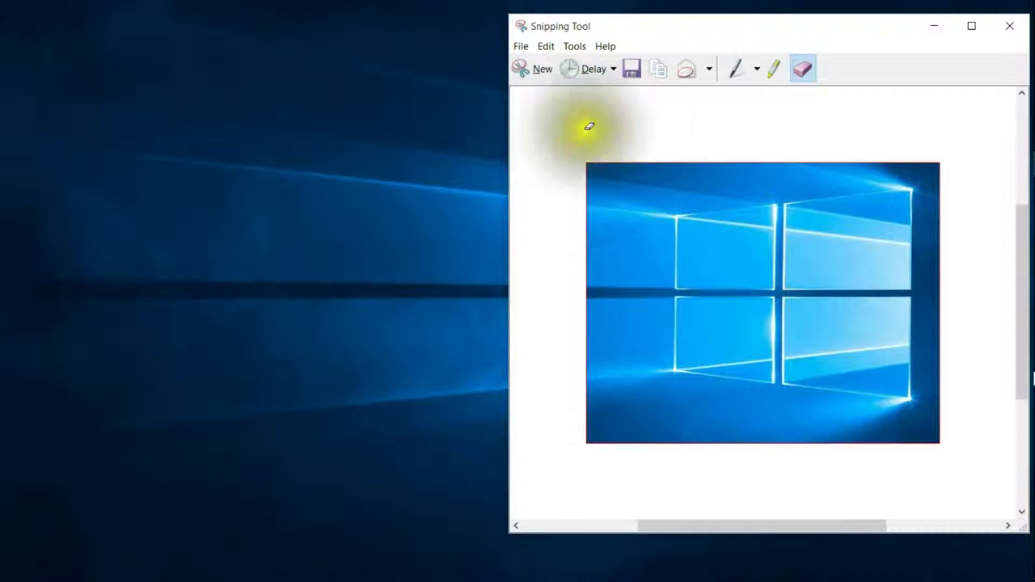